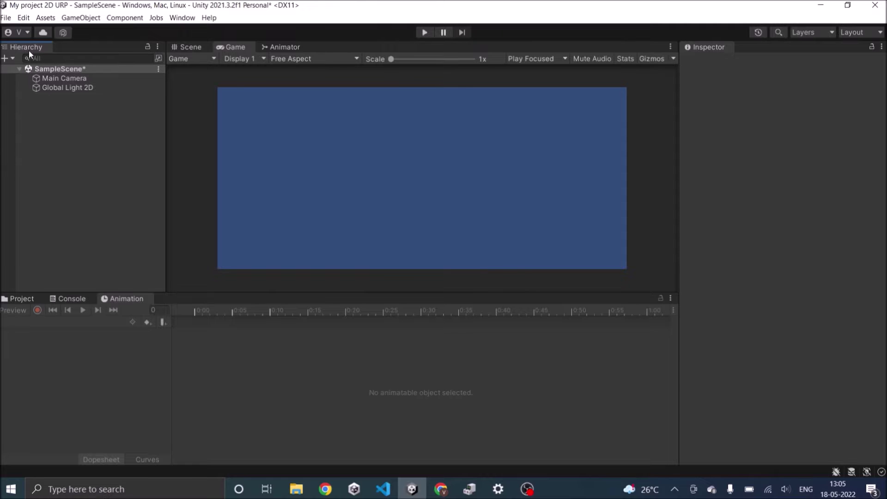
- Add a circle sprite to the scene and name it Ball
{"action": "left_click", "coordinate": [8, 59]}
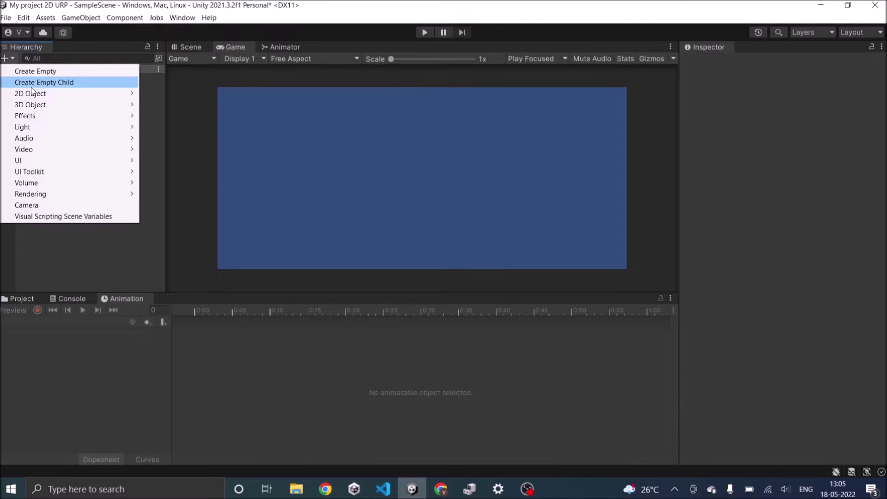
{"action": "mouse_move", "coordinate": [31, 92]}
{"action": "mouse_move", "coordinate": [169, 94]}
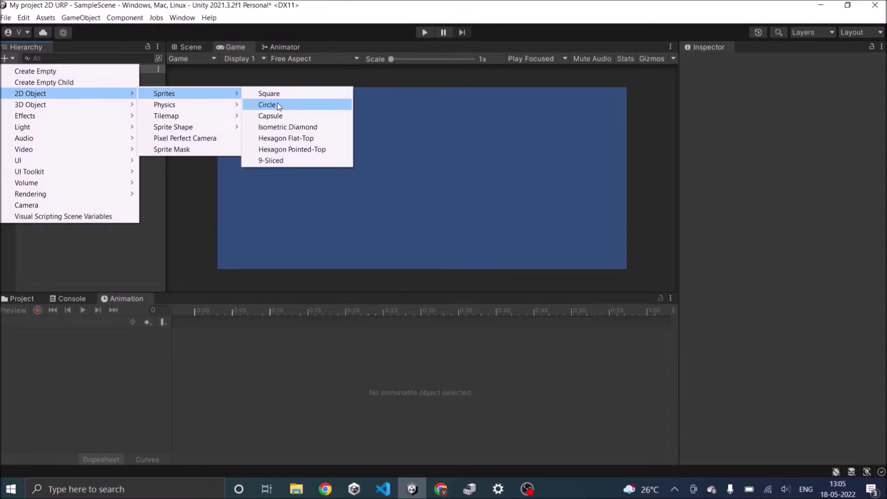
{"action": "left_click", "coordinate": [278, 104]}
{"action": "type", "text": "Ball"}
{"action": "key", "text": "Return"}
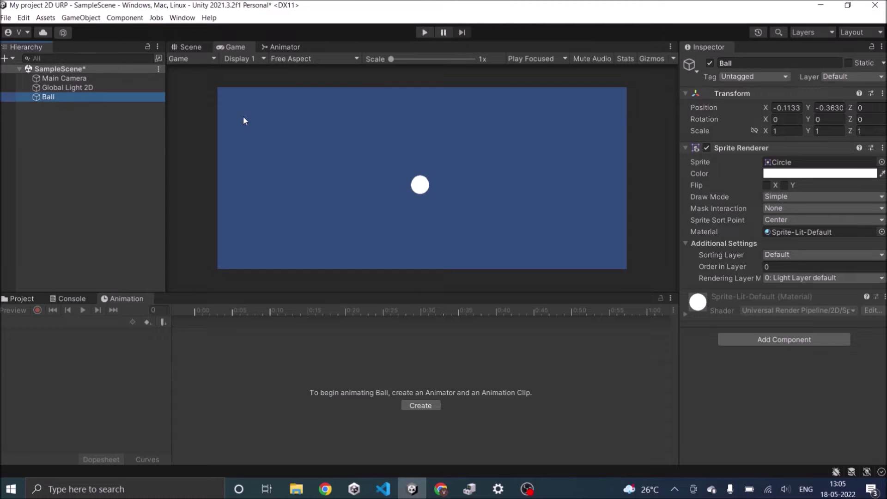
- Add a square sprite to the scene and name it Ground
{"action": "left_click", "coordinate": [6, 59]}
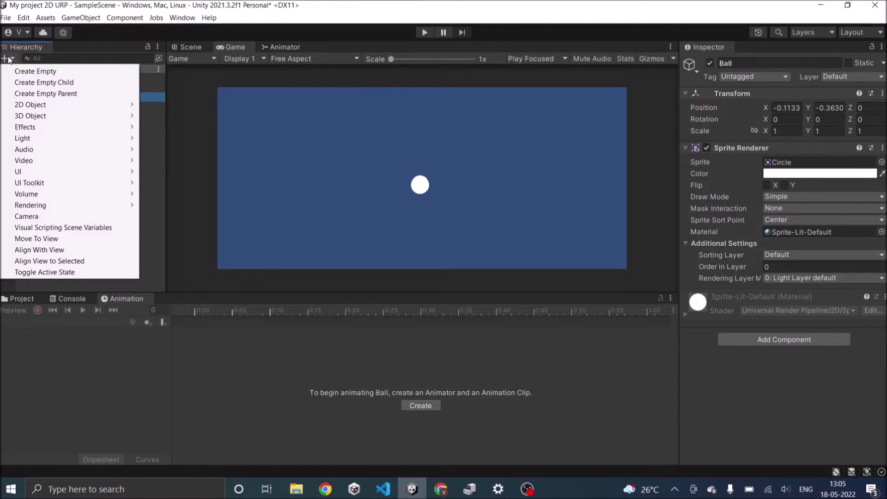
{"action": "mouse_move", "coordinate": [57, 105]}
{"action": "mouse_move", "coordinate": [164, 104]}
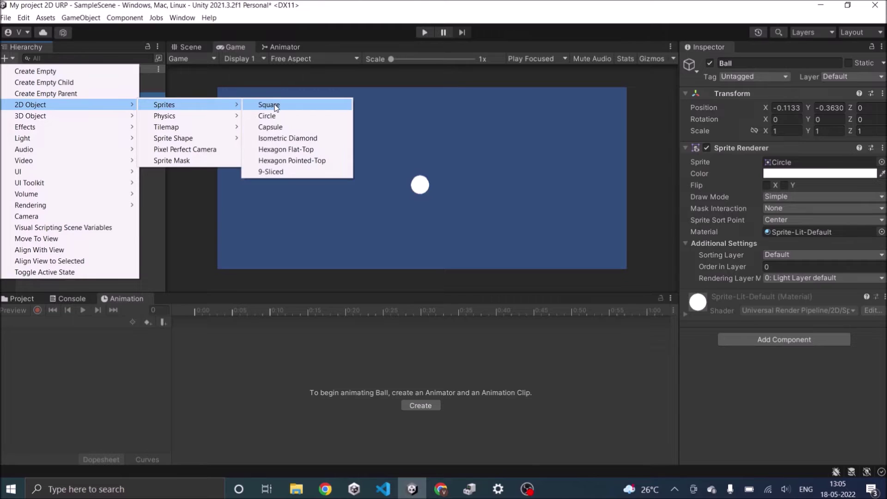
{"action": "left_click", "coordinate": [274, 104]}
{"action": "type", "text": "Ground"}
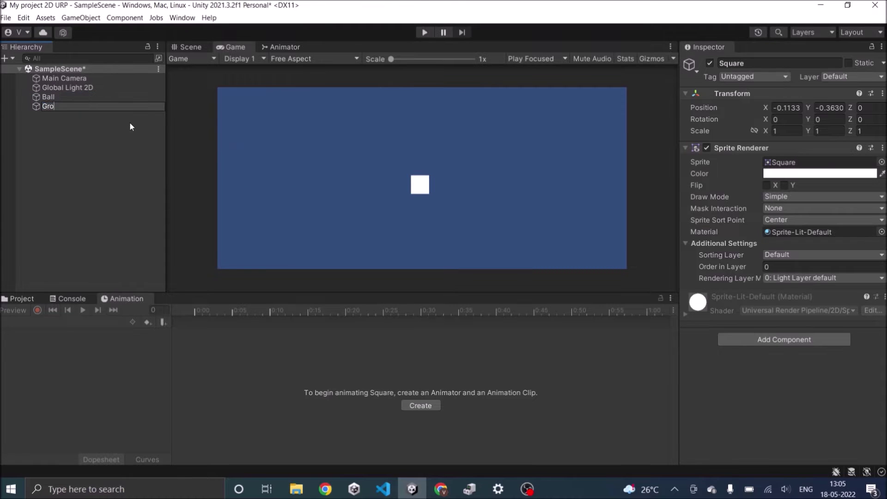
{"action": "key", "text": "Return"}
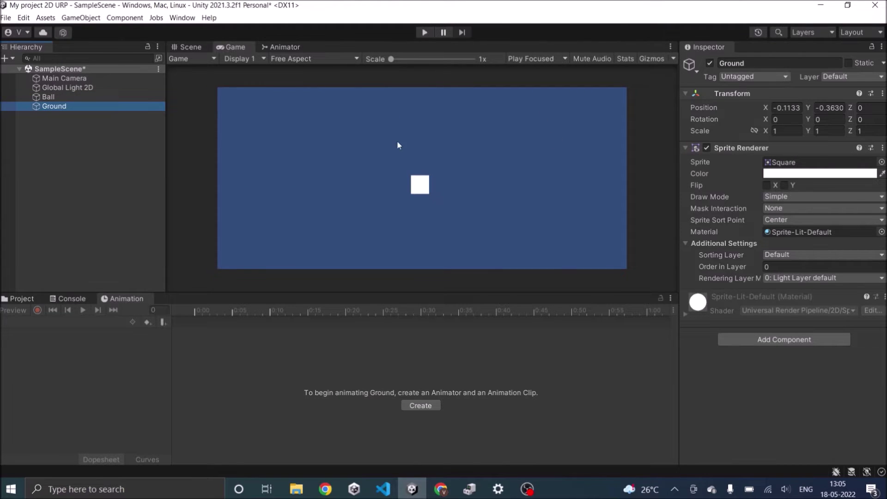
- Stretch the Ground into a thin bar with Scale X 20 and Y 0.5
{"action": "left_click", "coordinate": [795, 131]}
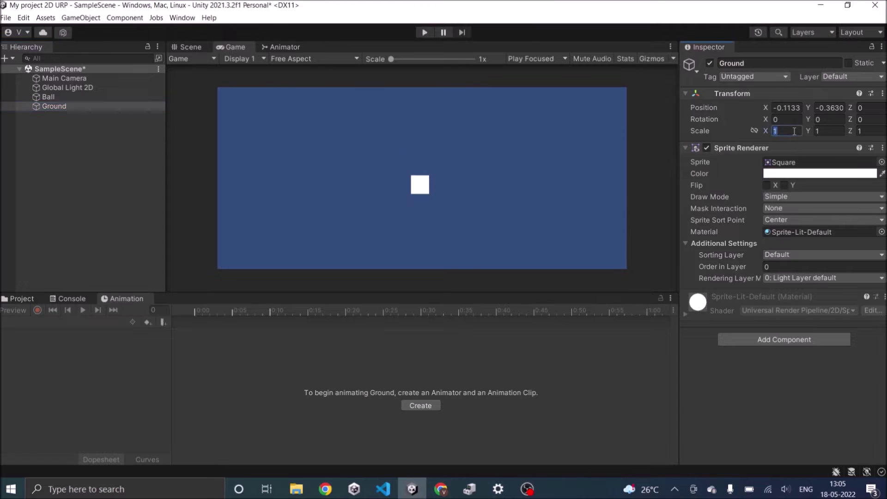
{"action": "type", "text": "20"}
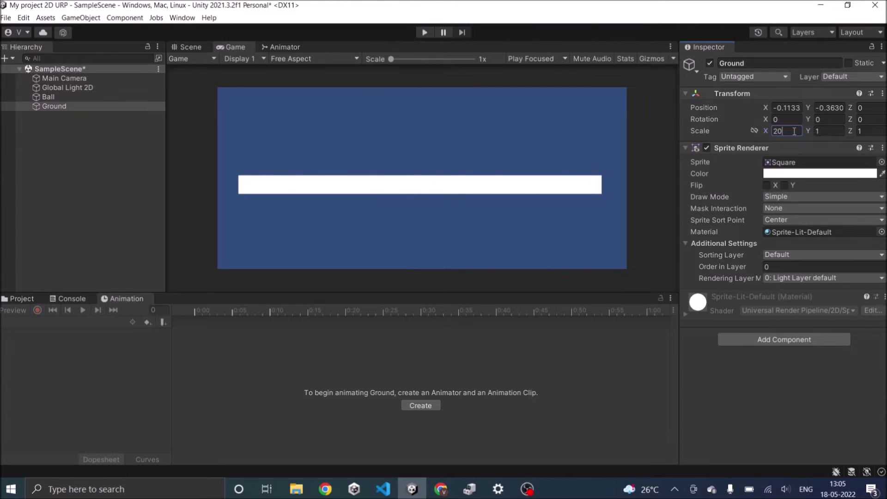
{"action": "left_click", "coordinate": [839, 131]}
{"action": "key", "text": "BackSpace"}
{"action": "type", "text": "0.5"}
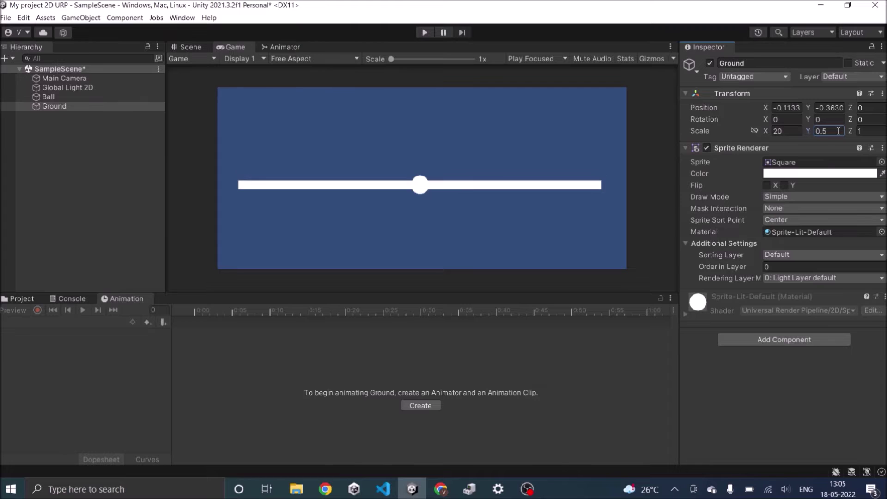
{"action": "left_click", "coordinate": [203, 49]}
- Move the Ground bar down near the frame bottom and colour it dark brown
{"action": "left_click_drag", "start_coordinate": [423, 136], "coordinate": [425, 193]}
{"action": "left_click", "coordinate": [781, 174]}
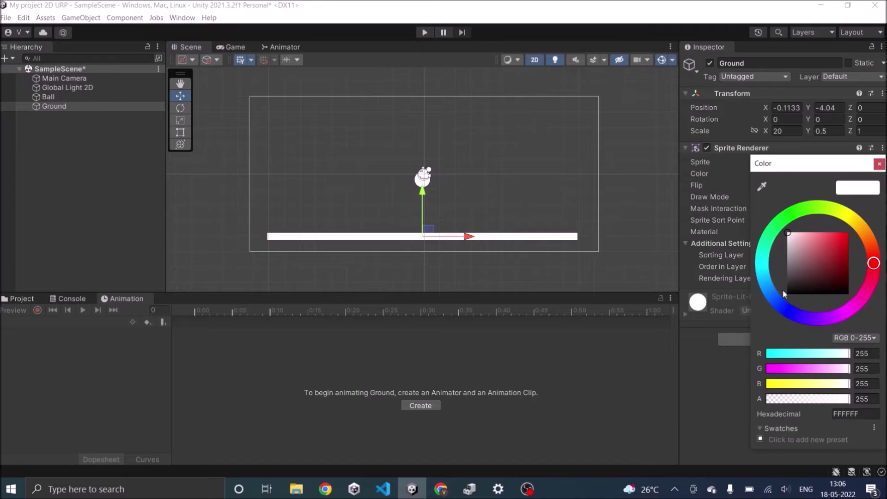
{"action": "left_click_drag", "start_coordinate": [877, 263], "coordinate": [847, 276]}
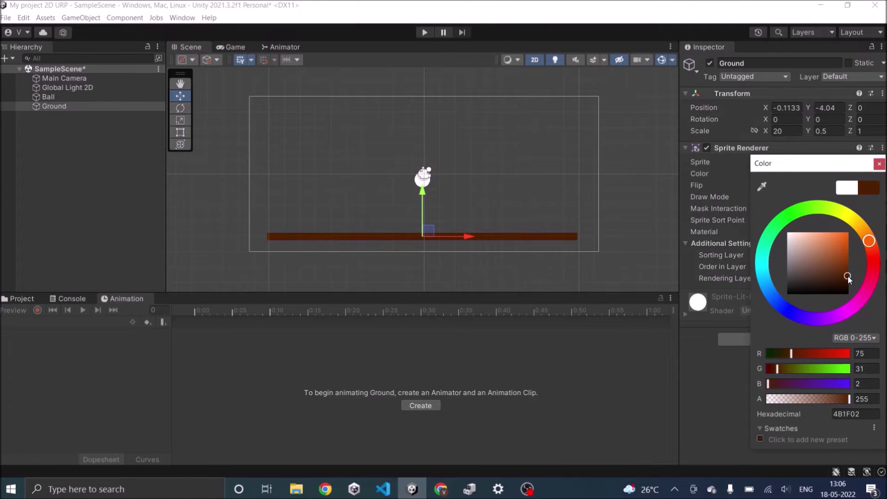
{"action": "left_click", "coordinate": [880, 165]}
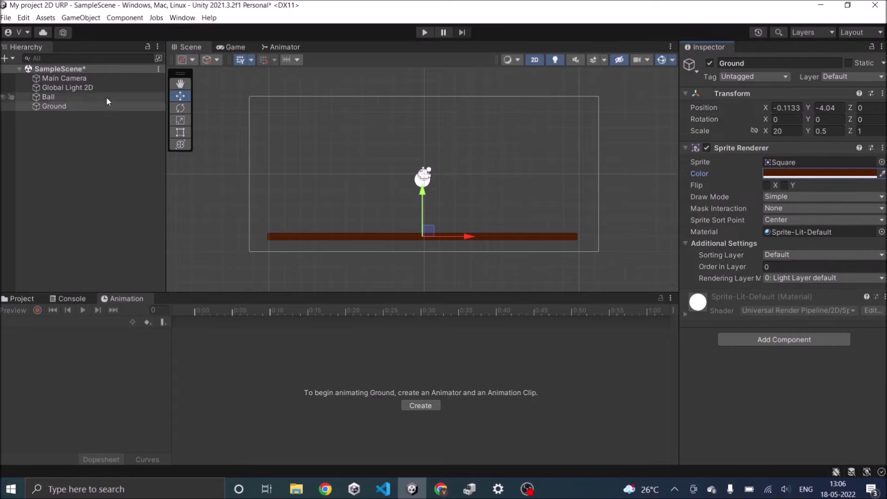
- Move the Ball to the left side of the frame and colour it bright yellow
{"action": "left_click", "coordinate": [52, 97]}
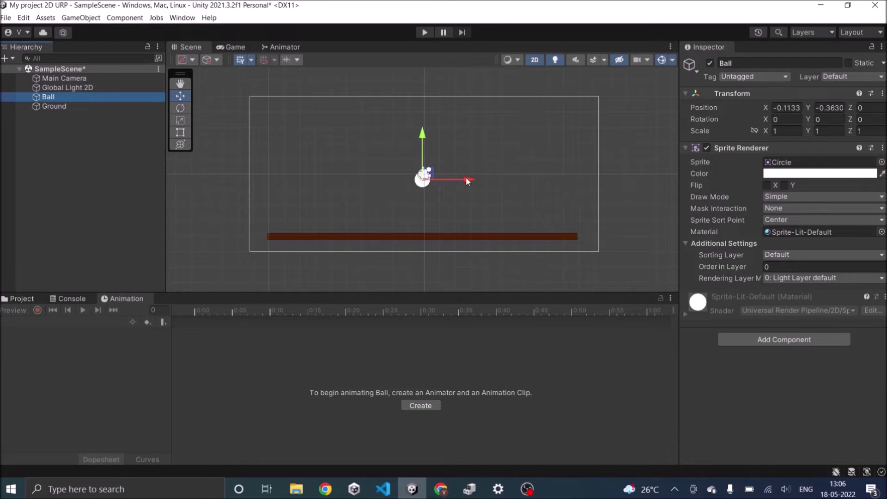
{"action": "left_click_drag", "start_coordinate": [467, 181], "coordinate": [317, 183]}
{"action": "left_click", "coordinate": [820, 173]}
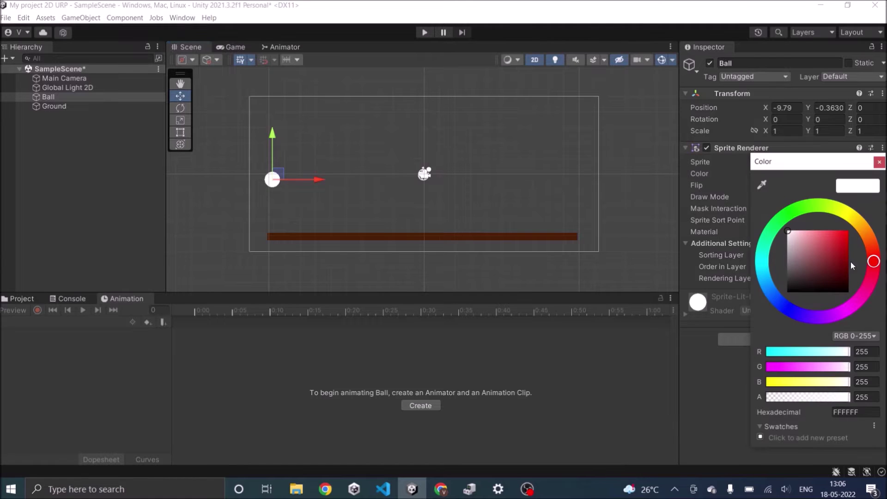
{"action": "left_click", "coordinate": [852, 216]}
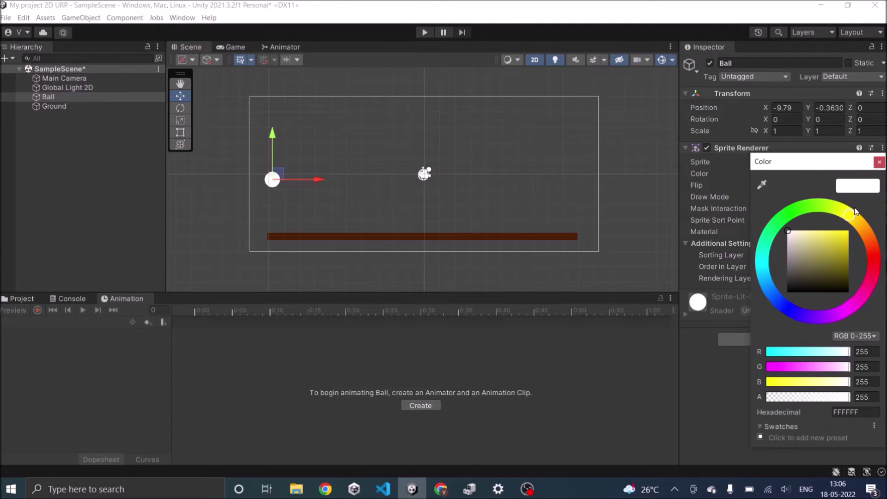
{"action": "left_click", "coordinate": [840, 246]}
{"action": "left_click", "coordinate": [879, 162]}
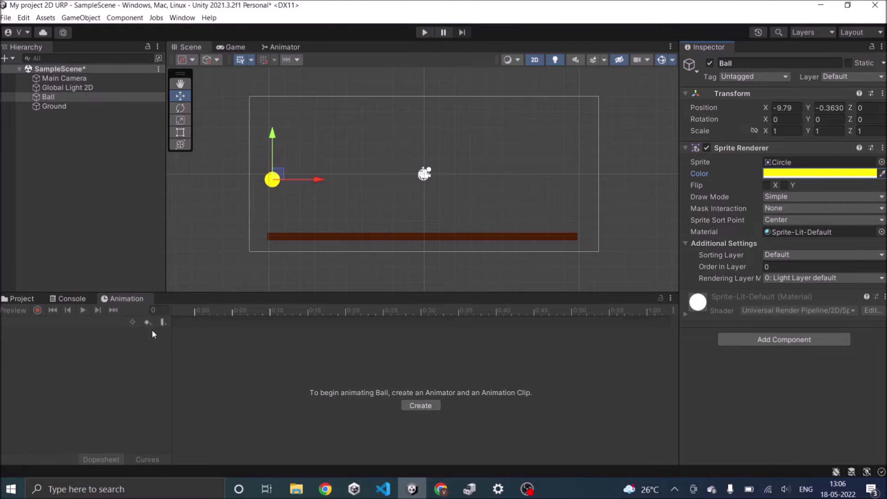
- Look through the Window menu without choosing anything, then show the Project assets
{"action": "left_click", "coordinate": [186, 19]}
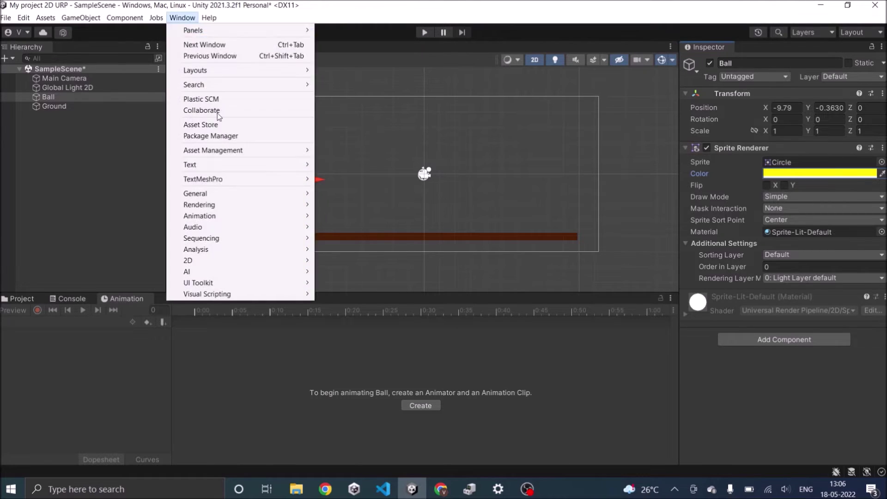
{"action": "mouse_move", "coordinate": [305, 205]}
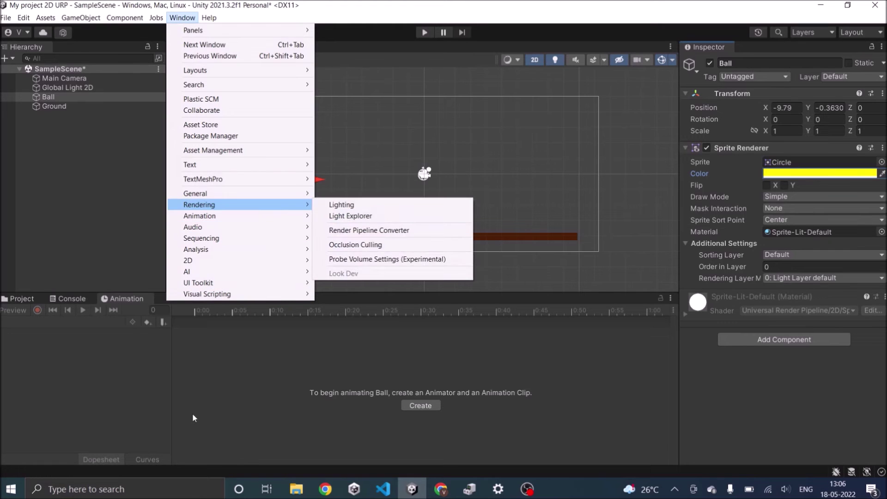
{"action": "left_click", "coordinate": [199, 391]}
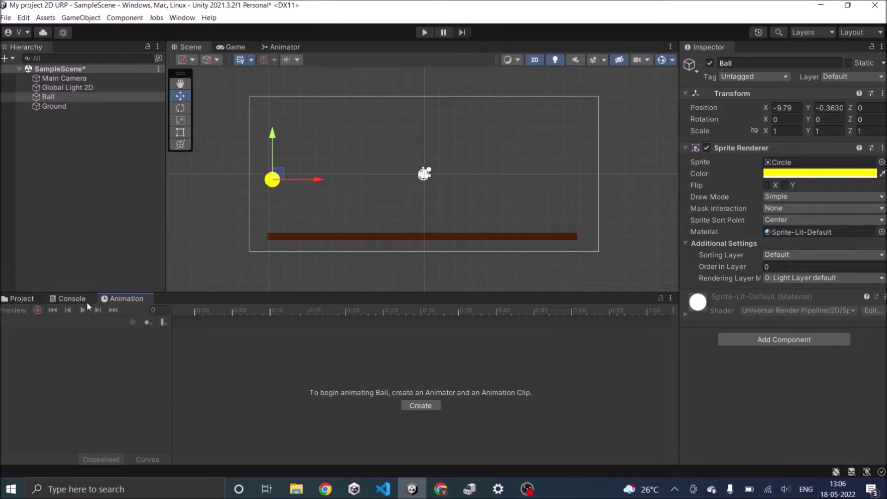
{"action": "left_click", "coordinate": [24, 299]}
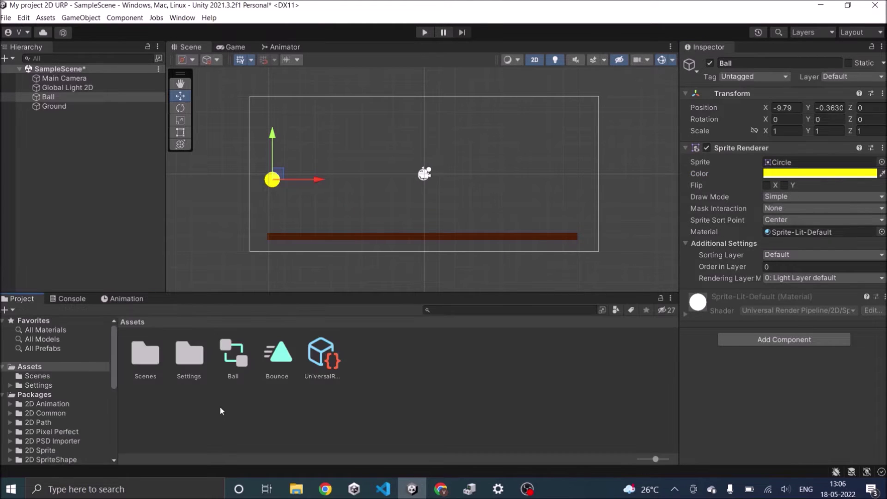
- Delete the old Bounce clip and Ball controller, then reselect Ball in the Animation window
{"action": "left_click", "coordinate": [281, 362]}
{"action": "left_click", "coordinate": [236, 361], "text": "ctrl"}
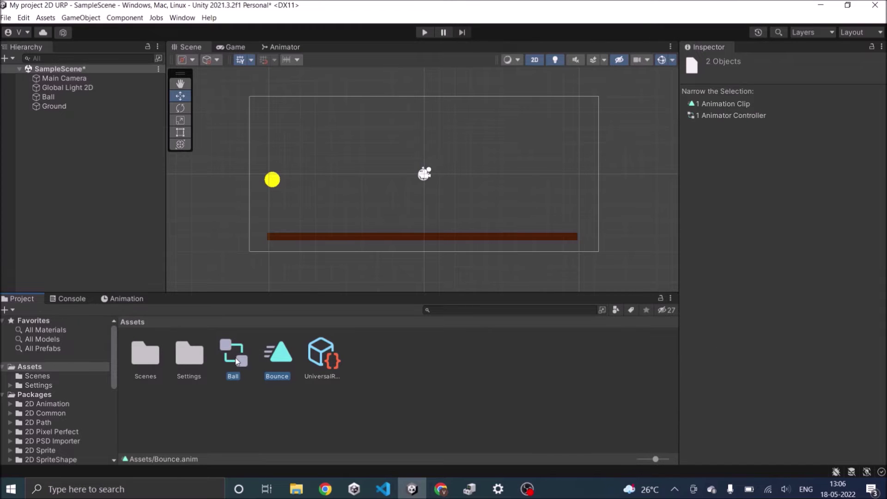
{"action": "key", "text": "shift+Delete"}
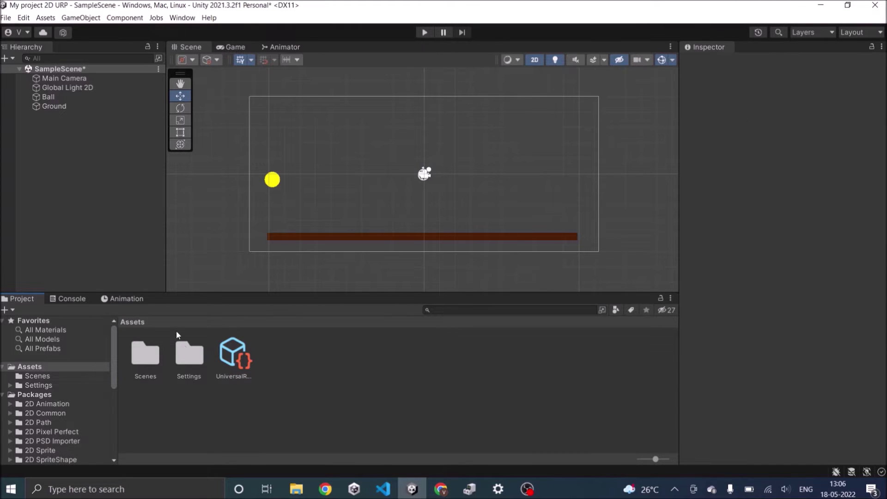
{"action": "left_click", "coordinate": [140, 301]}
{"action": "left_click", "coordinate": [59, 99]}
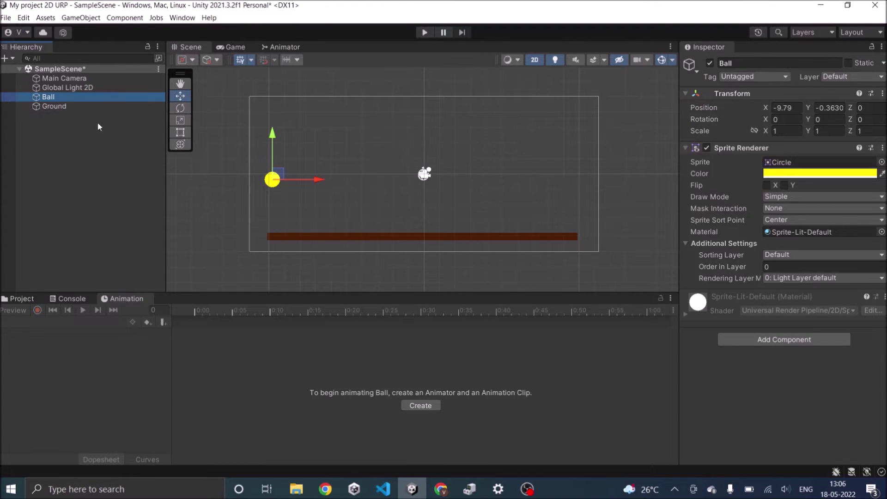
- Create a new animation clip for Ball and save it as 'Bounce'
{"action": "left_click", "coordinate": [421, 406]}
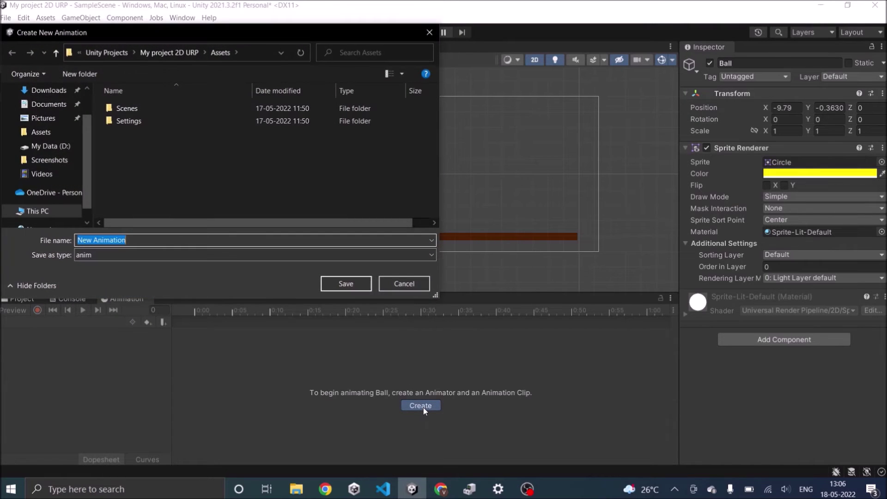
{"action": "type", "text": "Bounce"}
{"action": "key", "text": "Return"}
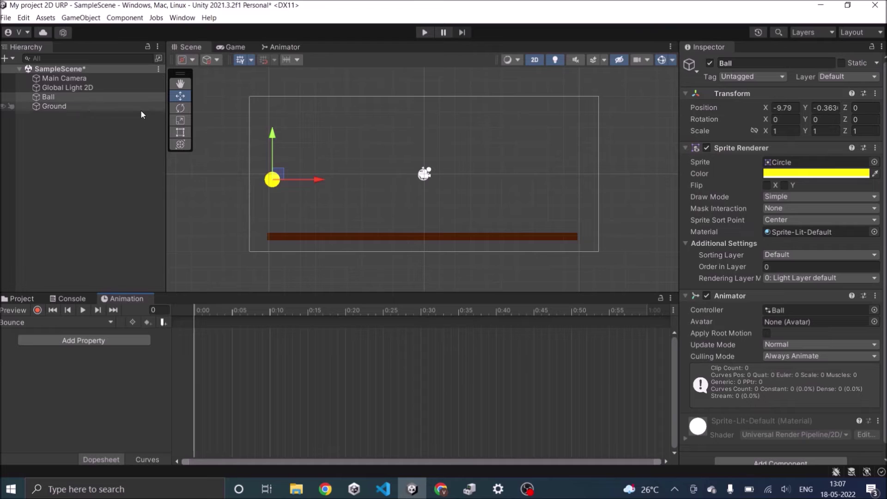
- Turn on keyframe recording for Ball's empty Bounce clip
{"action": "left_click", "coordinate": [40, 310]}
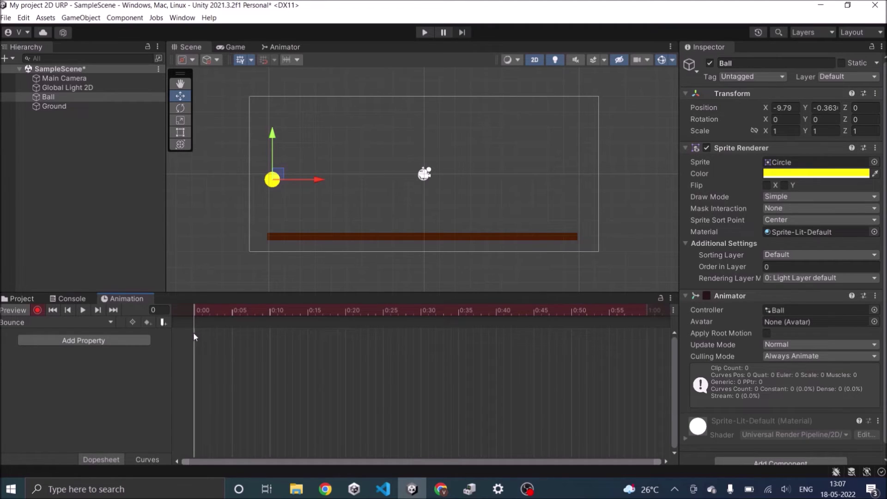
- Key the ball onto the ground at frame 10, up-right at 20, and down at 30
{"action": "left_click", "coordinate": [272, 312]}
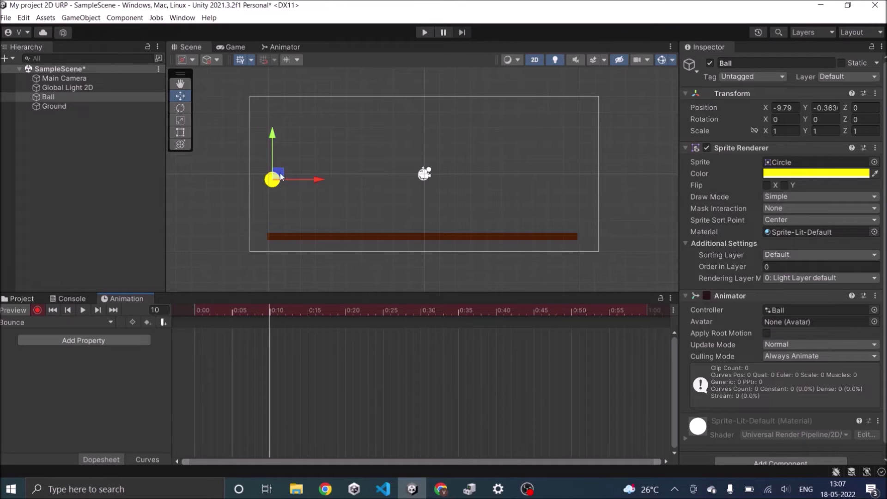
{"action": "left_click_drag", "start_coordinate": [281, 178], "coordinate": [324, 224]}
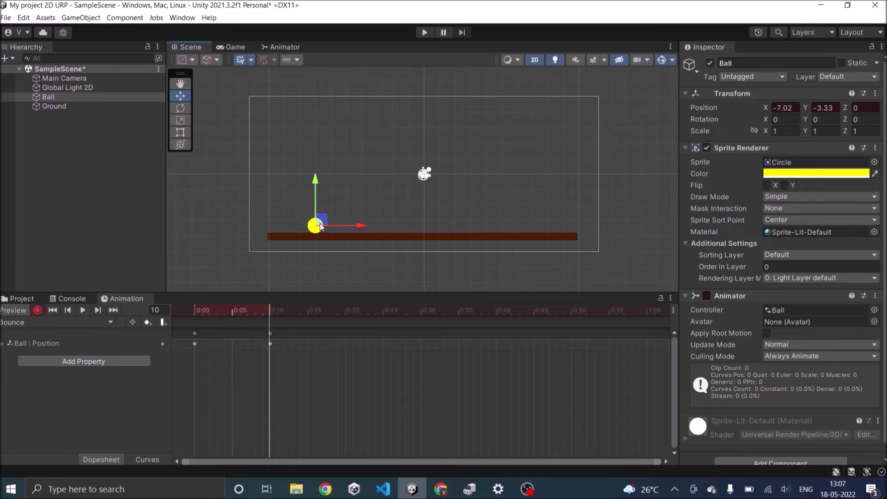
{"action": "left_click", "coordinate": [345, 310]}
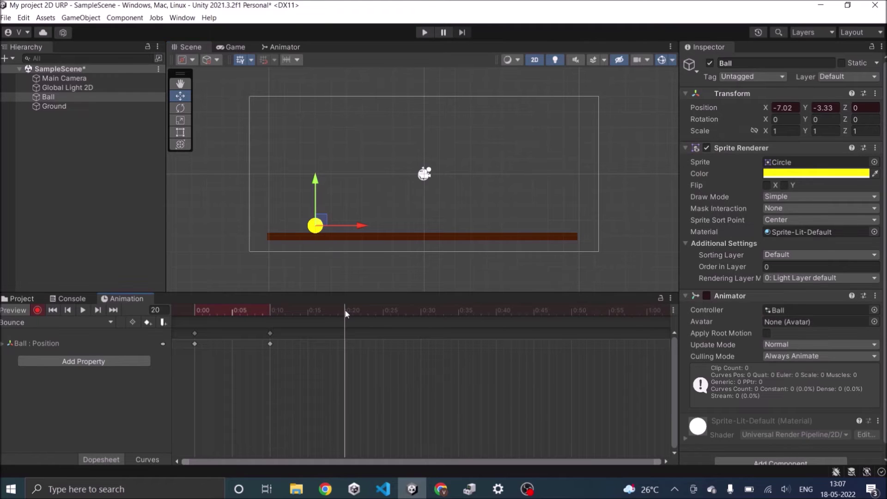
{"action": "left_click_drag", "start_coordinate": [324, 220], "coordinate": [351, 196]}
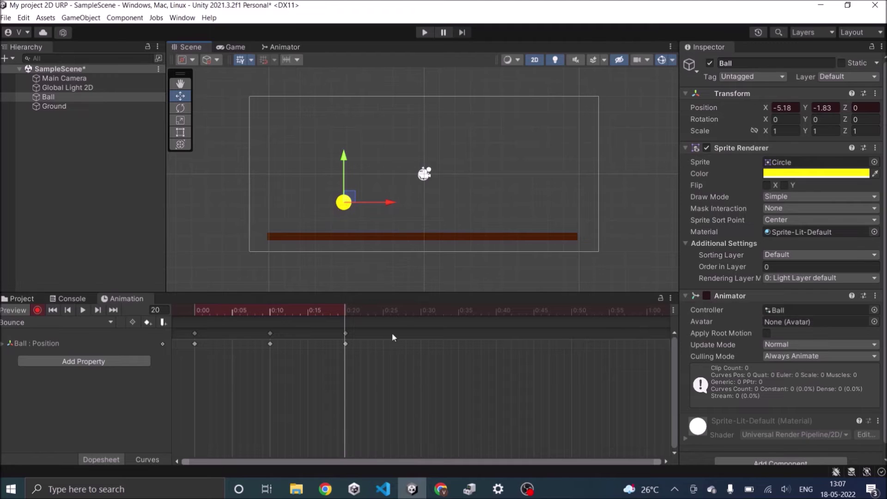
{"action": "left_click", "coordinate": [422, 310]}
{"action": "left_click_drag", "start_coordinate": [350, 199], "coordinate": [431, 225]}
- Step through frames 40 and 50, slide the ball right at frame 60, and preview
{"action": "left_click", "coordinate": [496, 310]}
{"action": "left_click", "coordinate": [572, 313]}
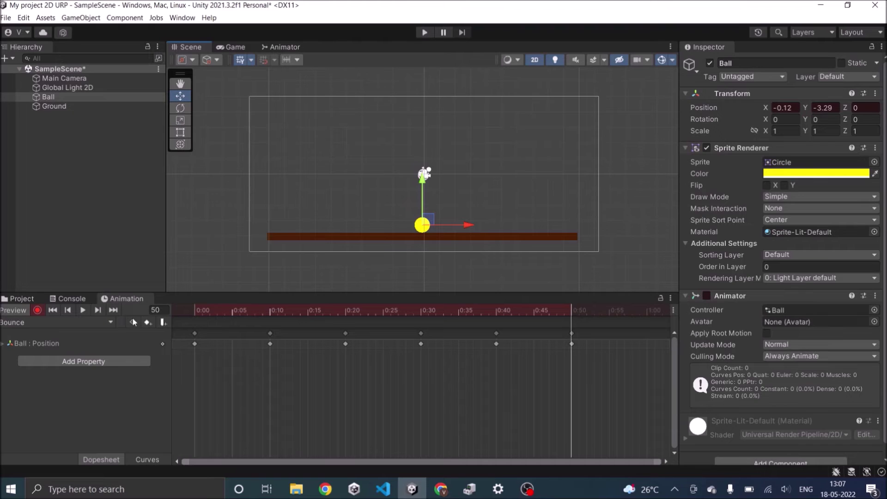
{"action": "left_click", "coordinate": [647, 312]}
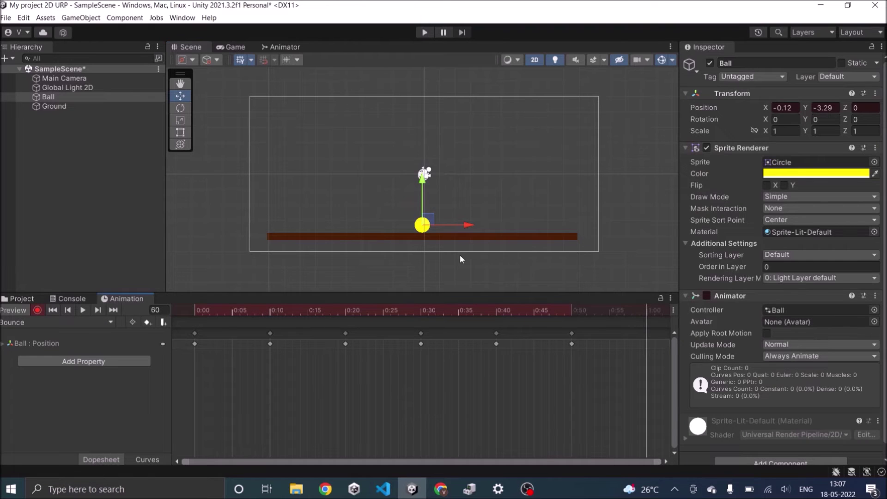
{"action": "left_click_drag", "start_coordinate": [436, 220], "coordinate": [483, 223]}
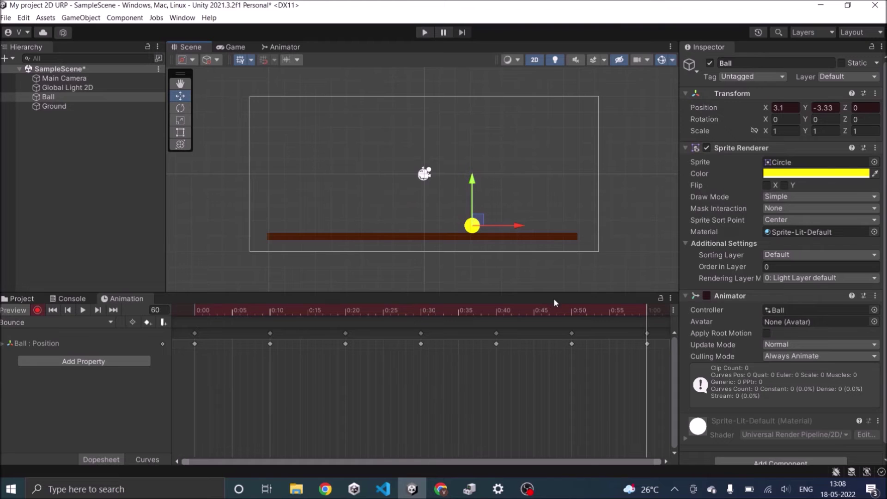
{"action": "left_click", "coordinate": [83, 310]}
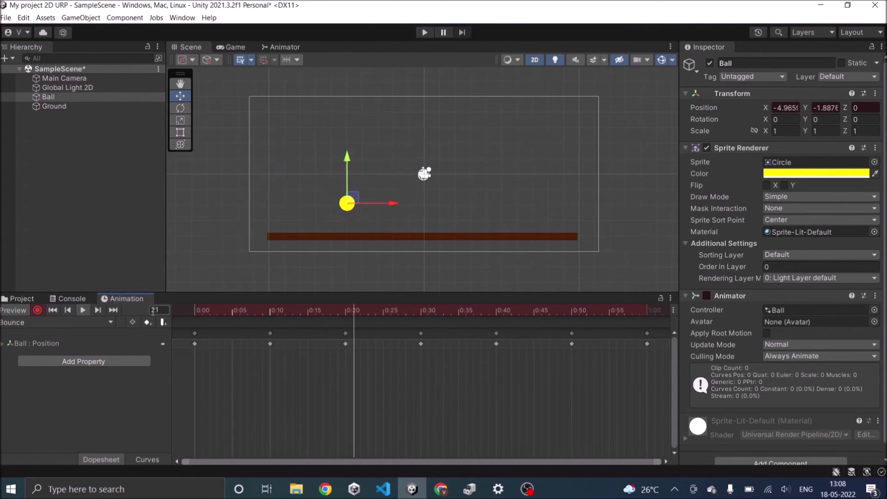
- Stop the Bounce preview playback and switch off keyframe recording
{"action": "left_click", "coordinate": [132, 331]}
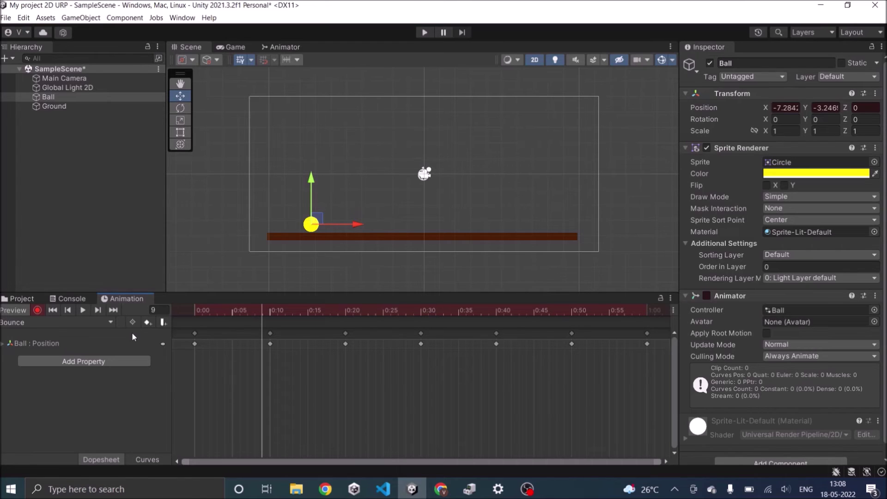
{"action": "left_click", "coordinate": [38, 310]}
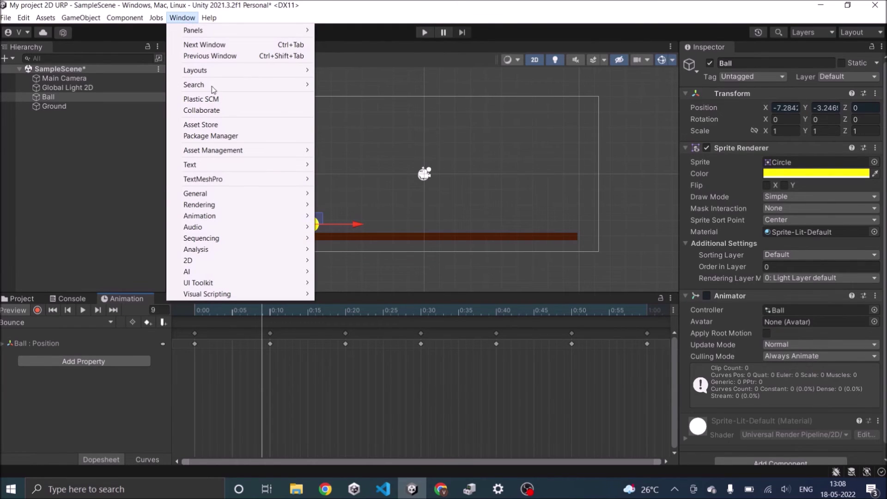
- Open the Animator graph, drag the Bounce state beside Entry, and switch to the Game view
{"action": "mouse_move", "coordinate": [284, 217]}
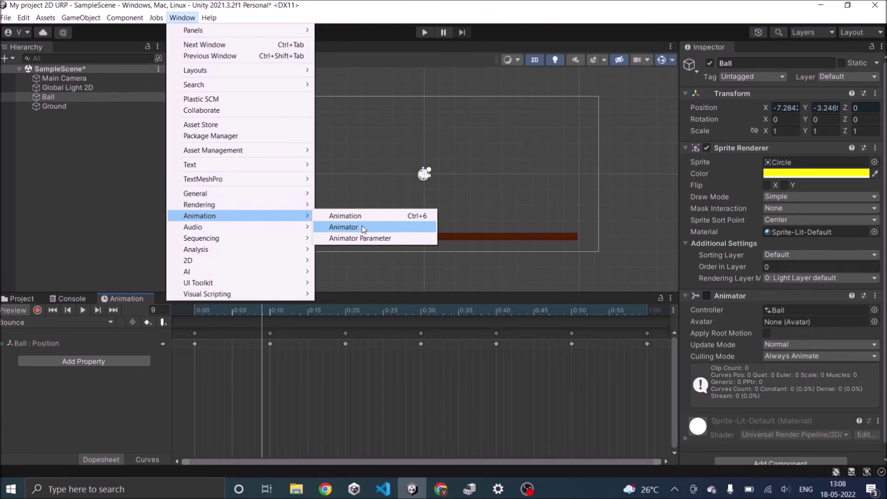
{"action": "left_click", "coordinate": [341, 227]}
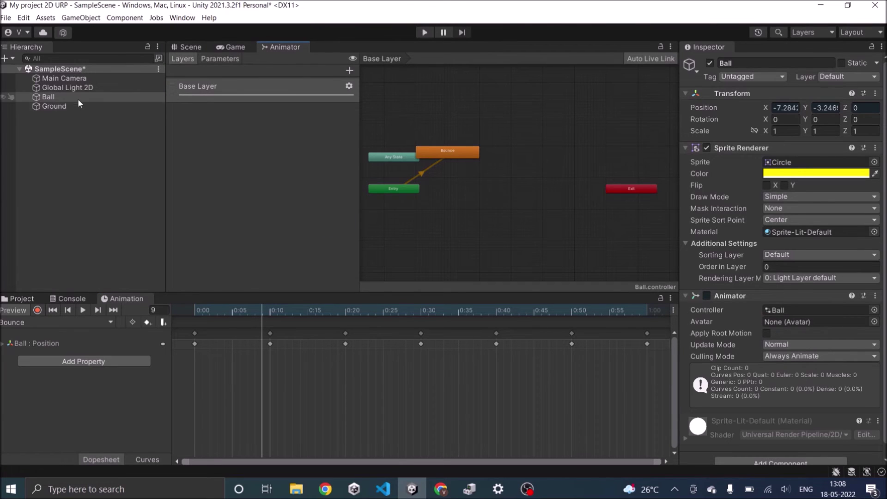
{"action": "left_click_drag", "start_coordinate": [453, 157], "coordinate": [496, 184]}
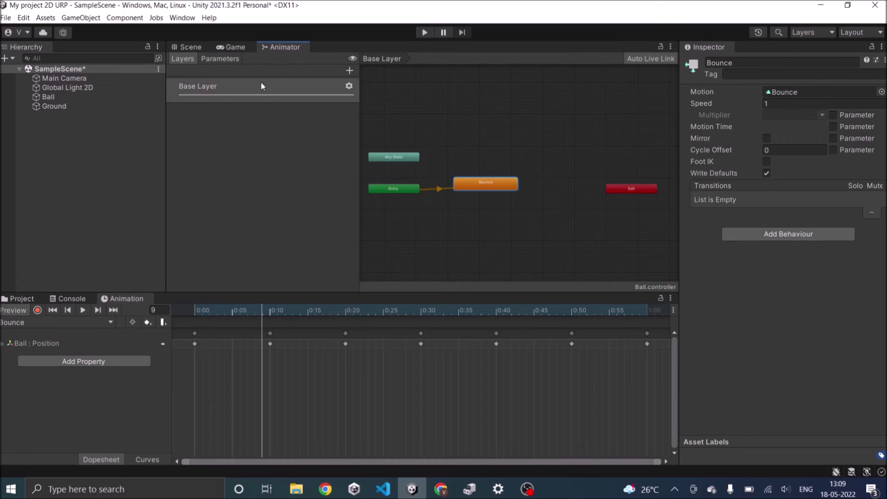
{"action": "left_click", "coordinate": [235, 47]}
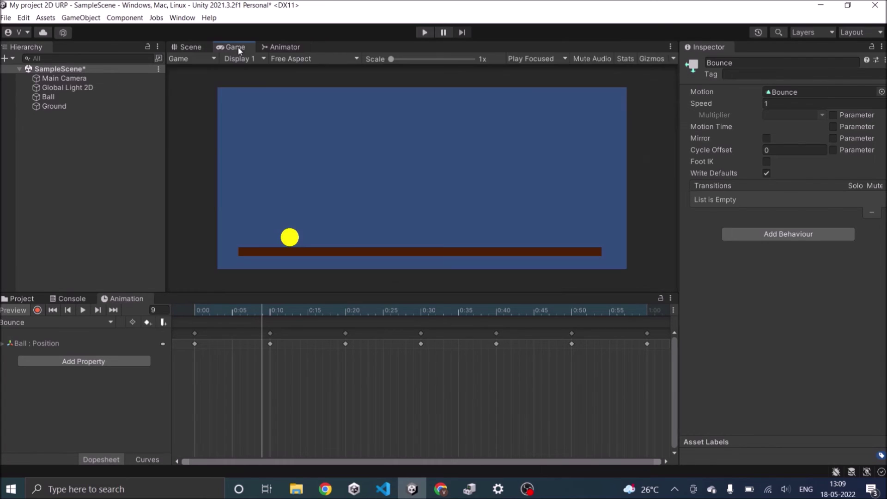
- Play the scene to watch the ball bounce, stop it, and display the Project assets
{"action": "left_click", "coordinate": [424, 32]}
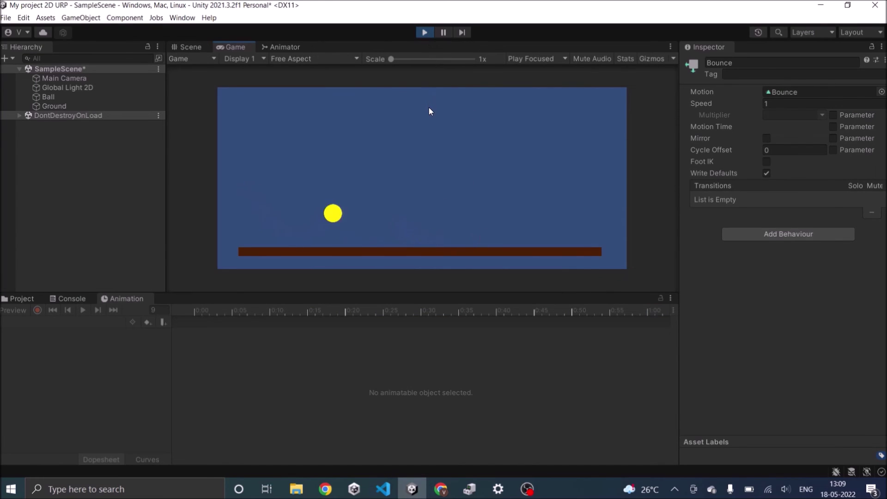
{"action": "left_click", "coordinate": [425, 33]}
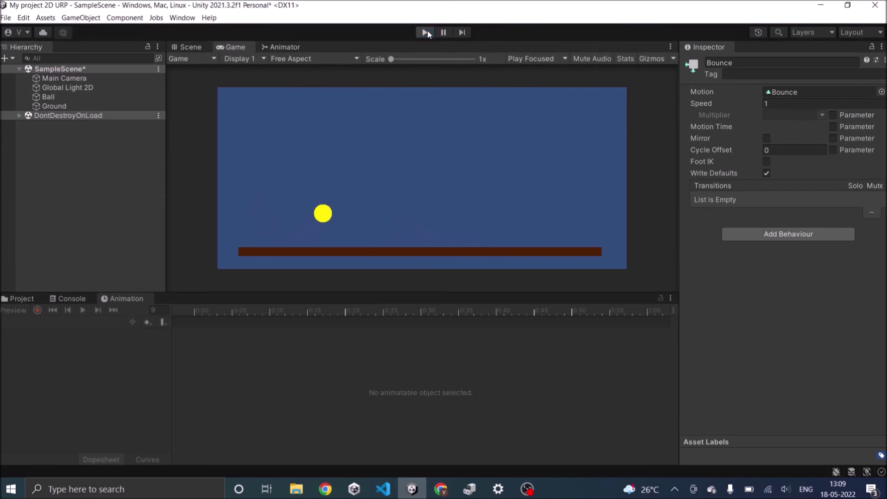
{"action": "left_click", "coordinate": [22, 299]}
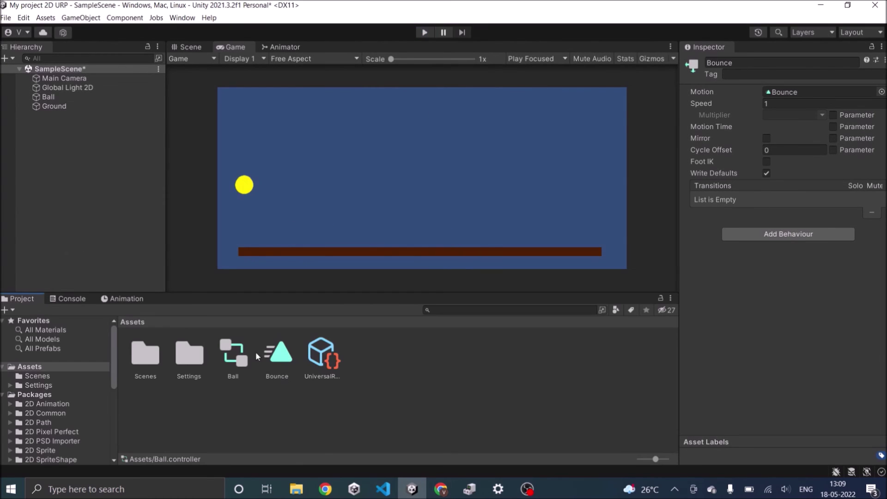
- Uncheck Loop Time on Bounce.anim, test-run the scene, then select the Bounce state
{"action": "left_click", "coordinate": [282, 358]}
{"action": "left_click", "coordinate": [767, 102]}
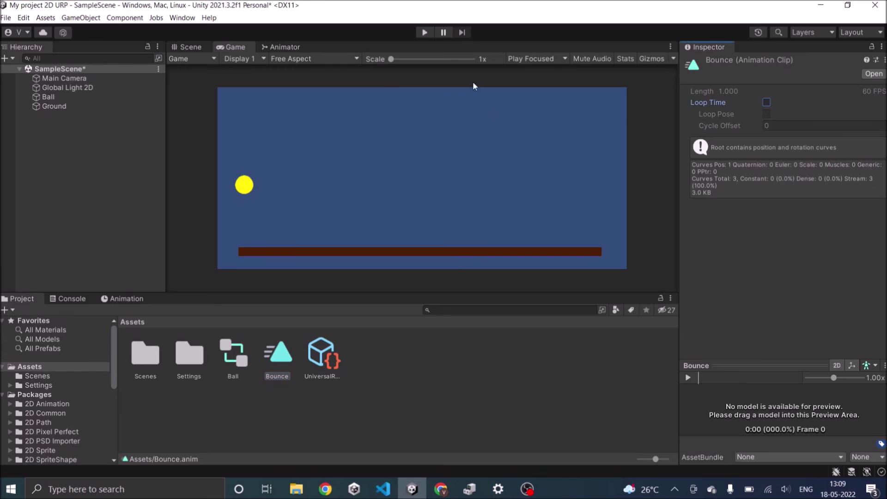
{"action": "left_click", "coordinate": [427, 33]}
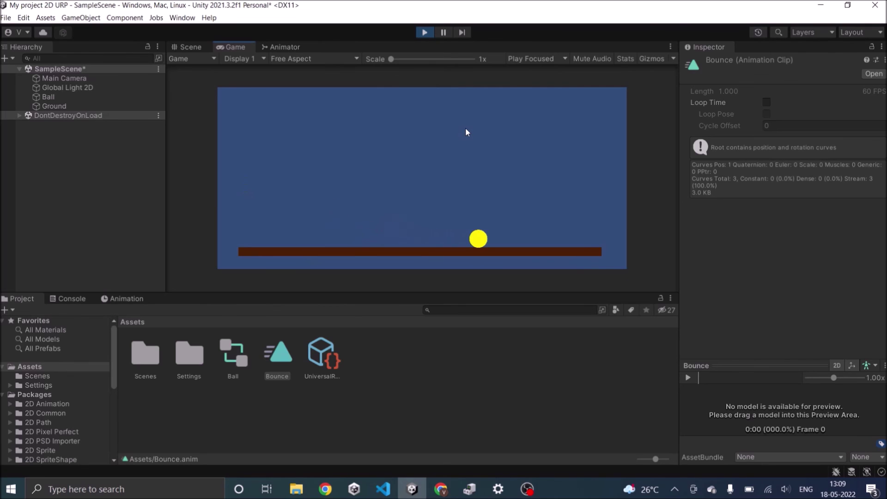
{"action": "key", "text": "ctrl+p"}
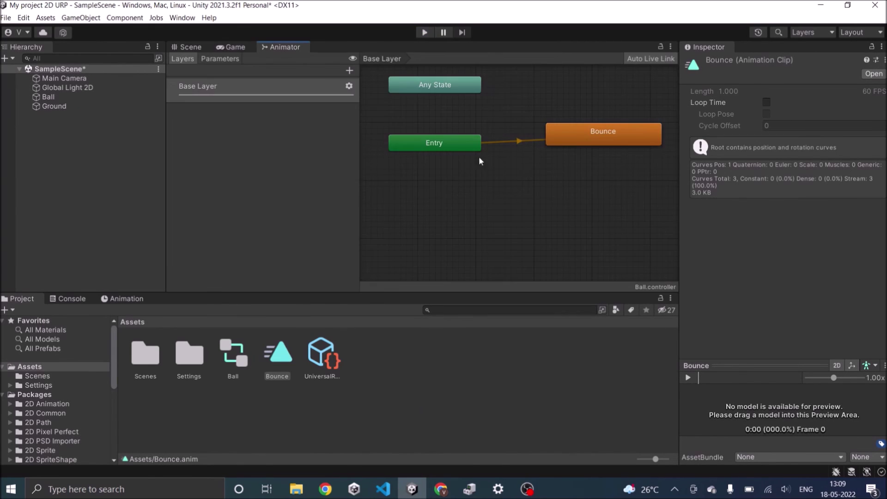
{"action": "left_click", "coordinate": [594, 137]}
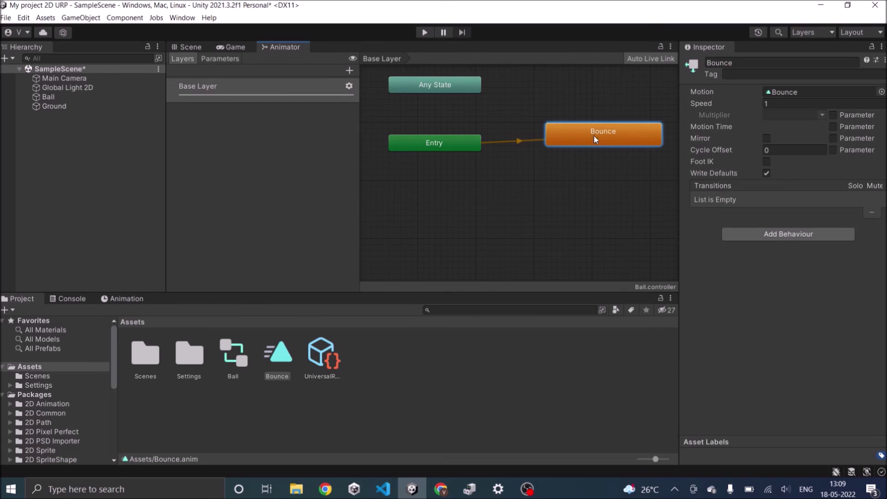
- Set the Bounce state's Speed to 0.5, then run and stop the scene in the Game view
{"action": "left_click", "coordinate": [770, 104]}
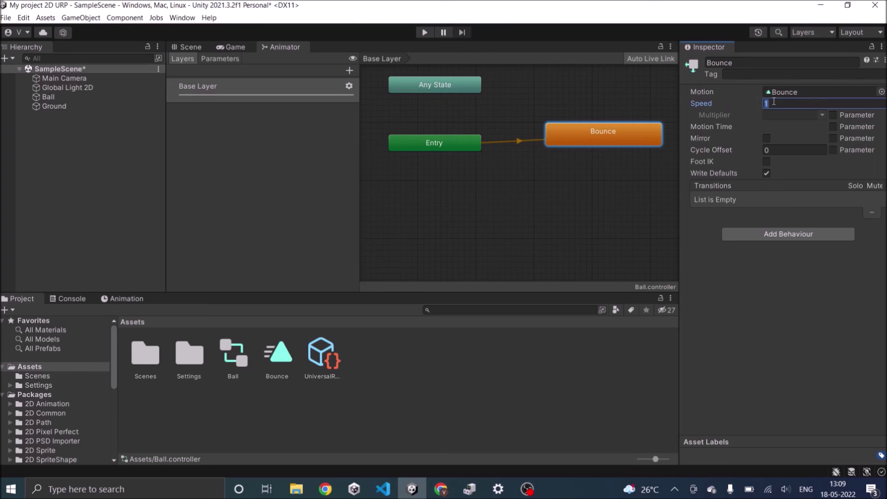
{"action": "type", "text": "0.5"}
{"action": "left_click", "coordinate": [223, 47]}
{"action": "left_click", "coordinate": [424, 33]}
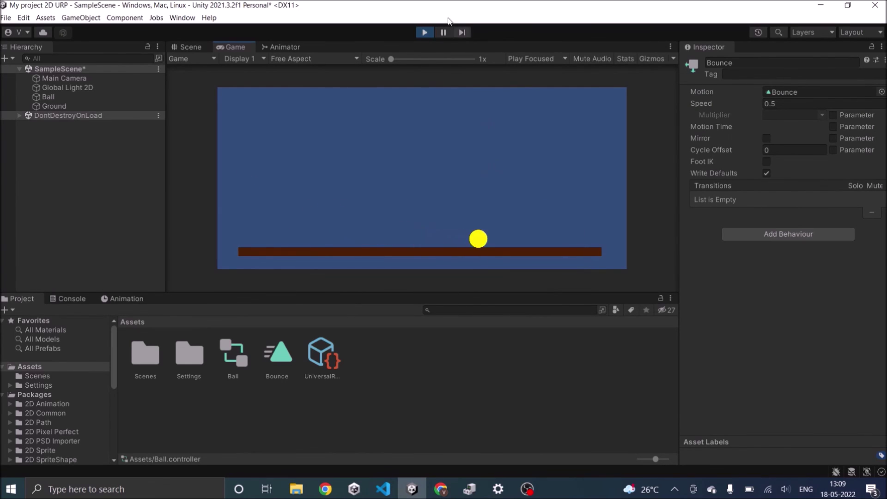
{"action": "left_click", "coordinate": [423, 32]}
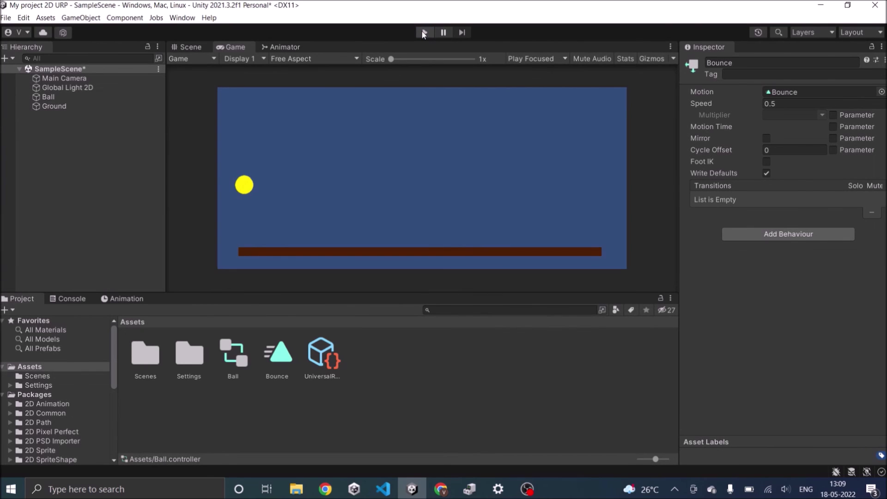